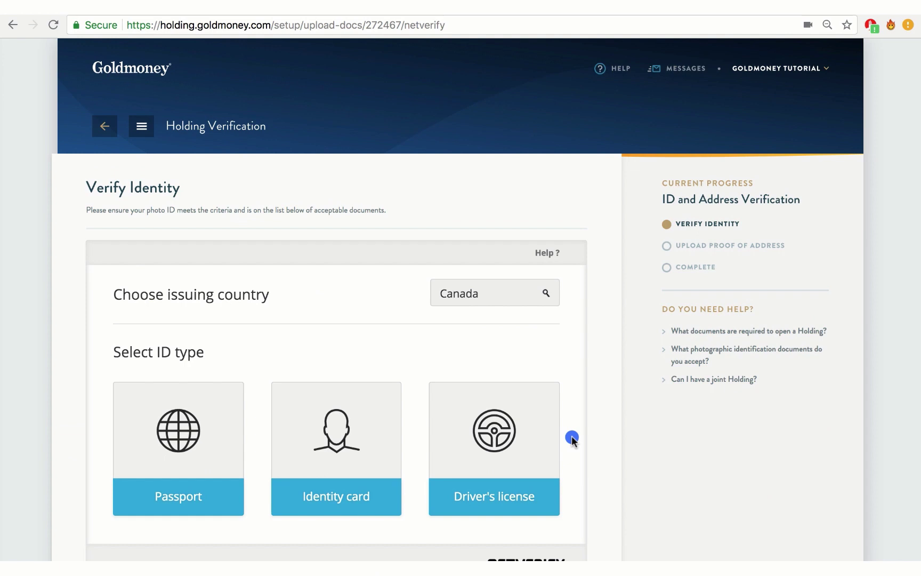
# Select Driver's license as the Canadian ID document type.
pyautogui.click(532, 445)
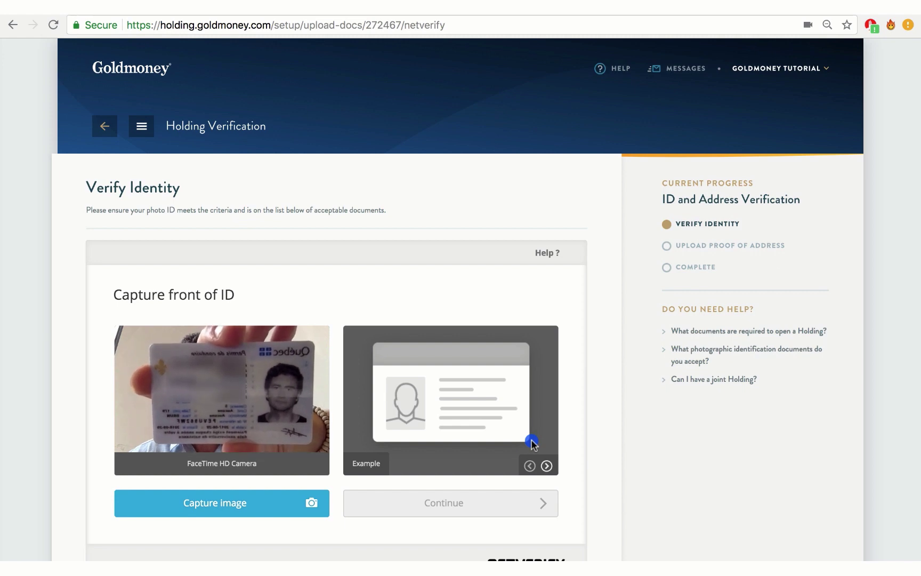
# Capture and accept the webcam photo of the license front.
pyautogui.click(279, 509)
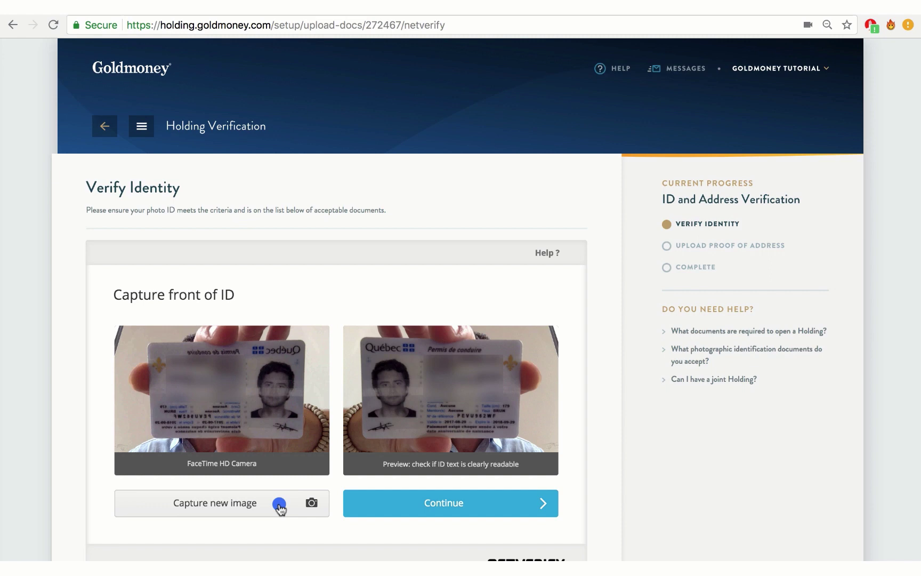
pyautogui.click(359, 503)
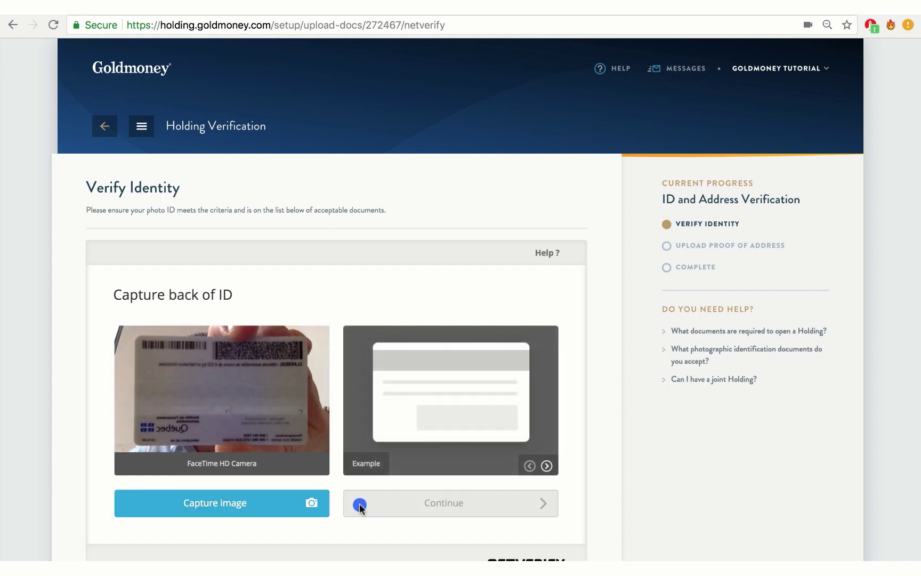
# Capture and accept the webcam photo of the license back.
pyautogui.click(269, 509)
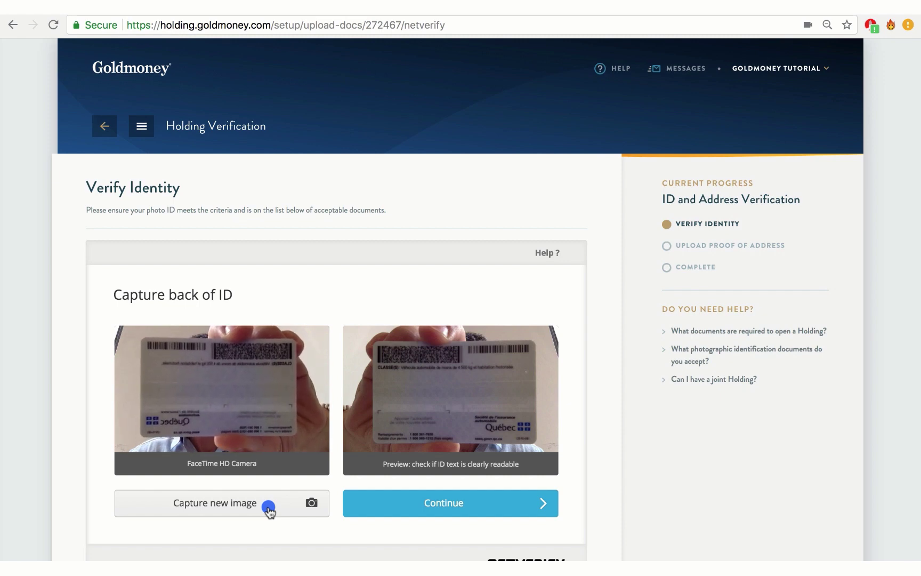
pyautogui.click(356, 505)
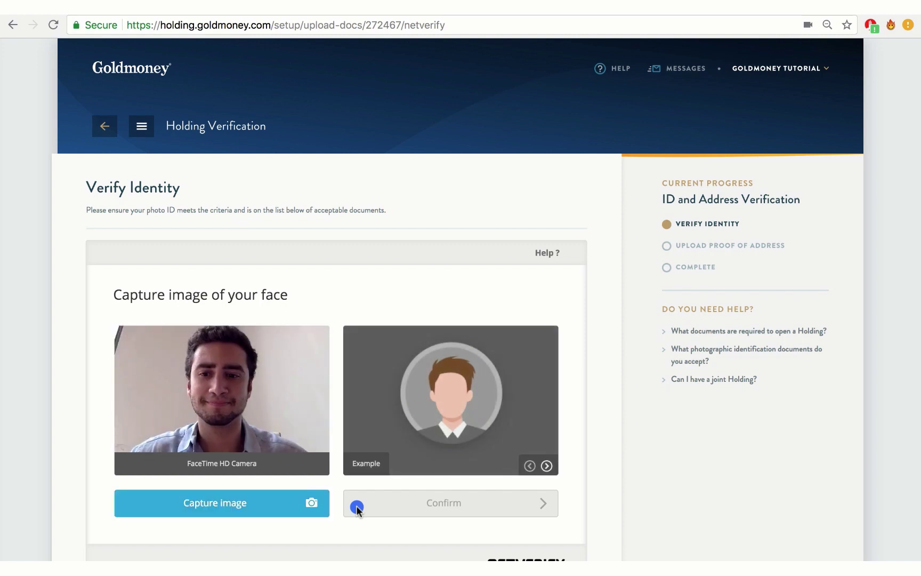
# Capture a webcam face photo and confirm the submission.
pyautogui.click(260, 508)
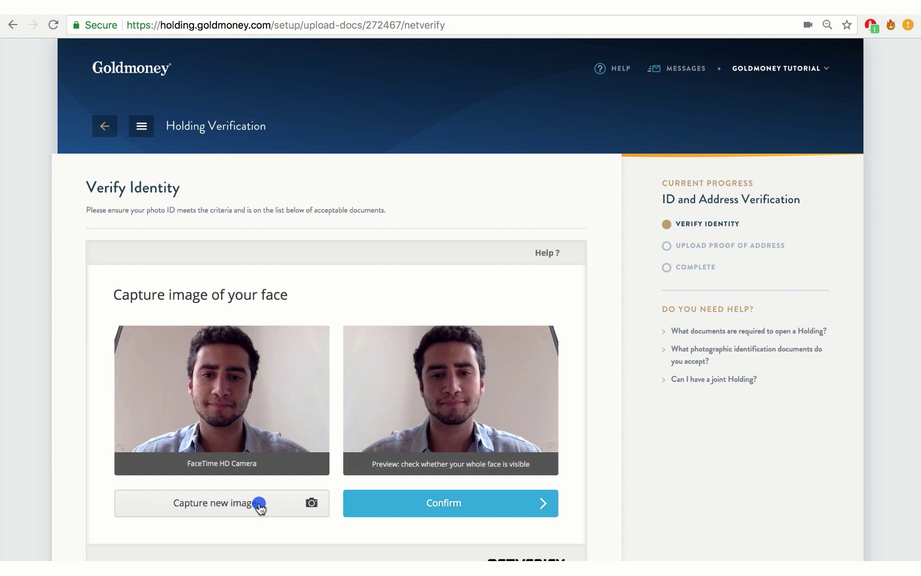
pyautogui.click(391, 512)
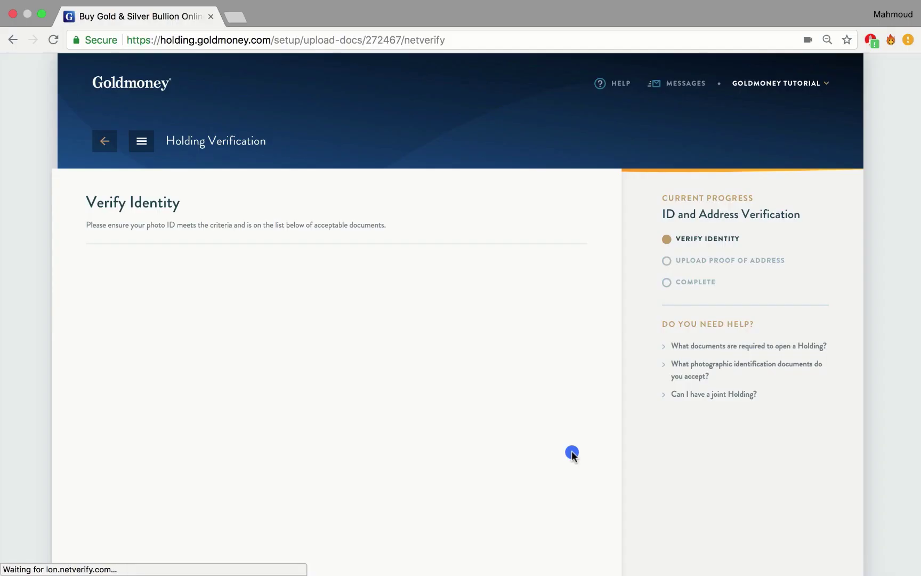